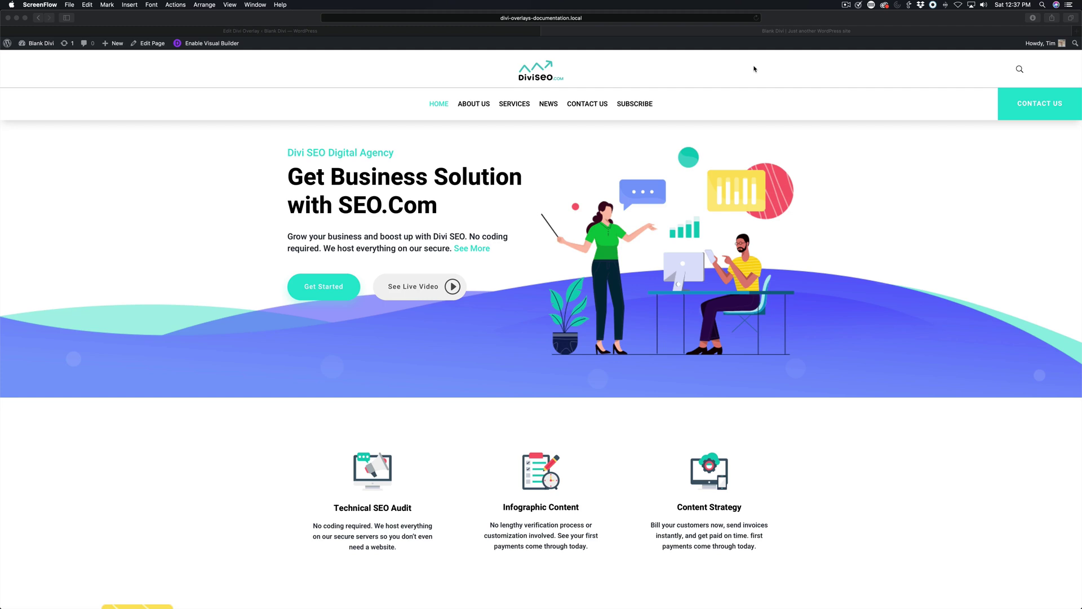
# Open the 'Questions? Contact Us.' overlay from the homepage's CONTACT US button
pyautogui.click(999, 85)
pyautogui.click(1040, 106)
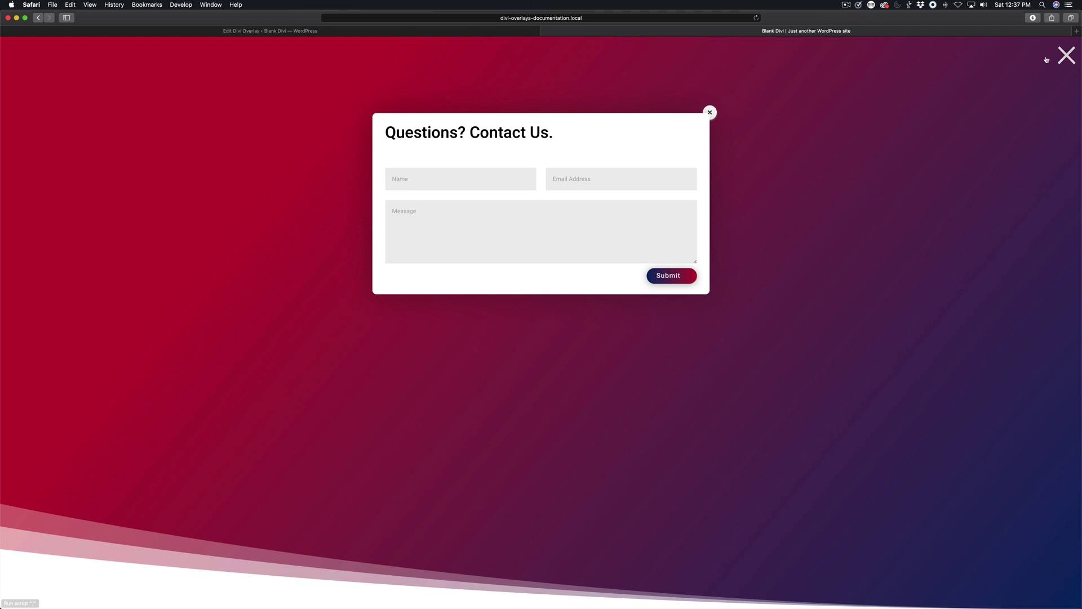
# Go to the Edit Divi Overlay page and scroll down to the Close Button Customizations section
pyautogui.click(496, 33)
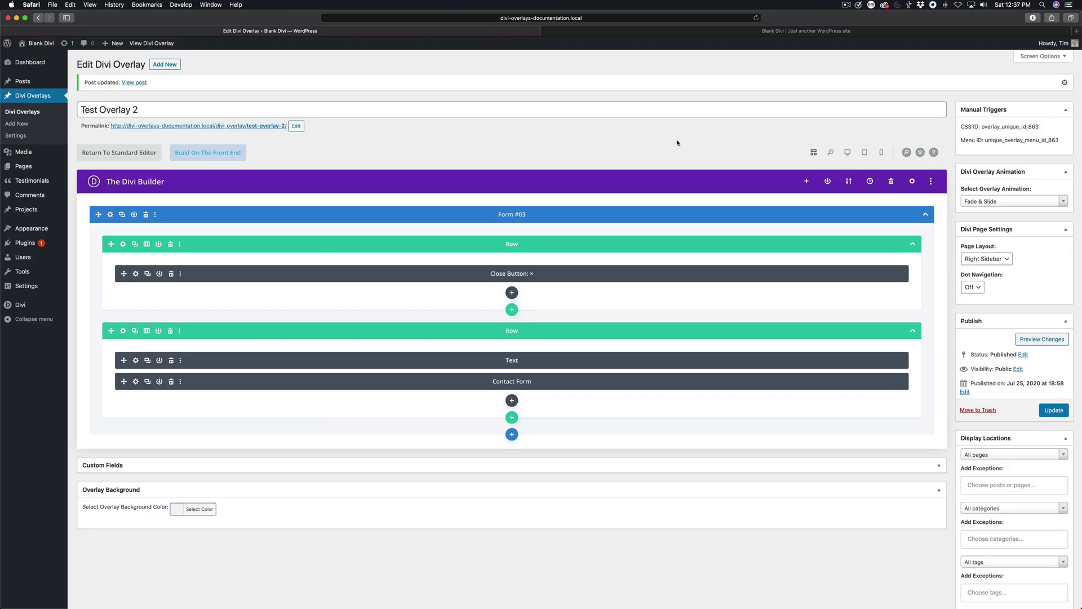
pyautogui.scroll(-5, 968, 208)
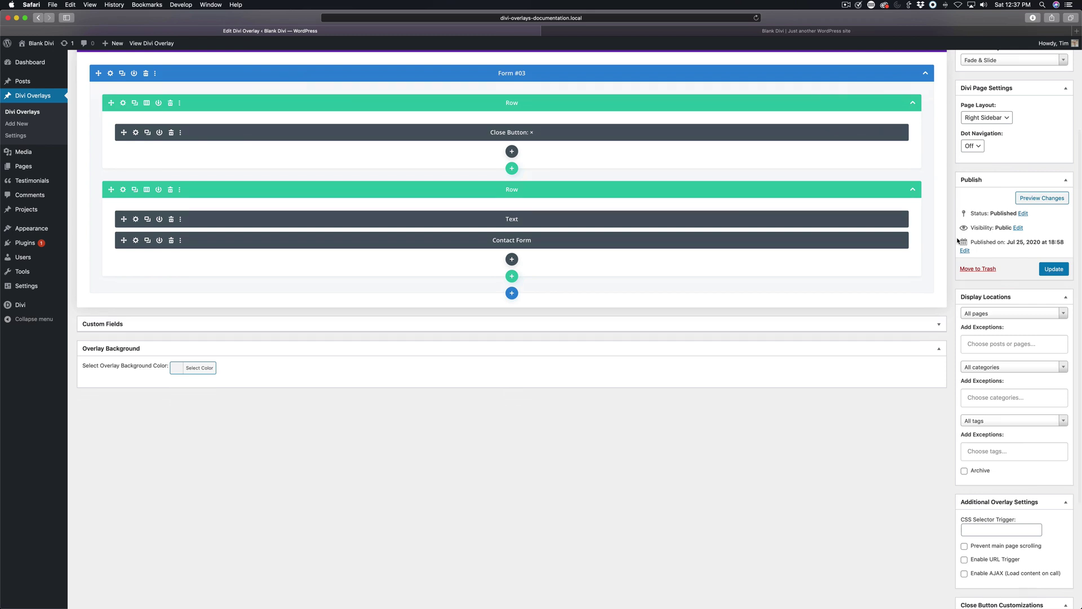
pyautogui.scroll(-4, 939, 474)
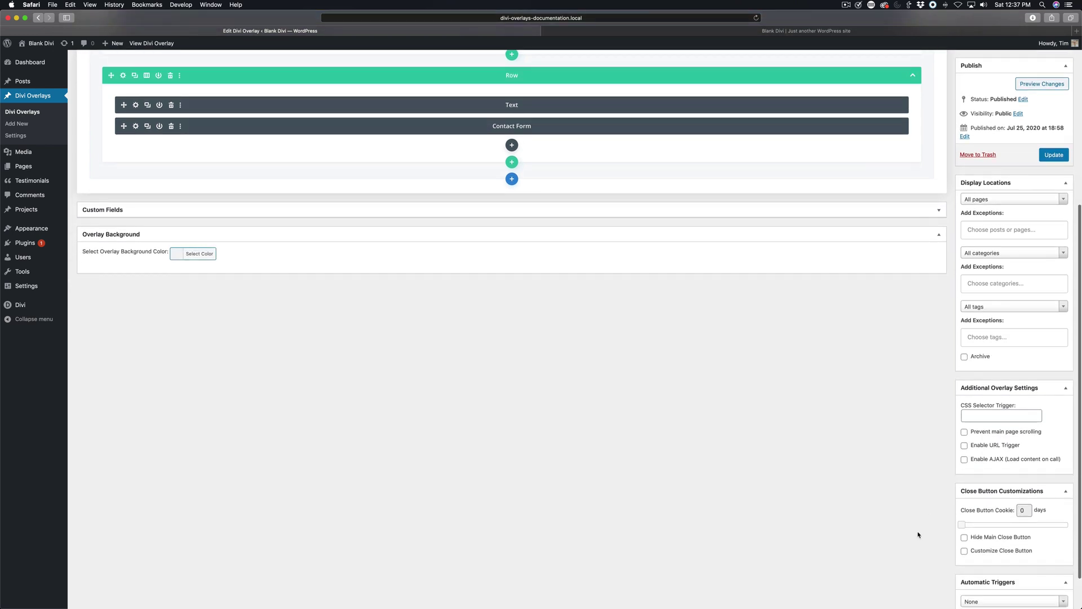
pyautogui.scroll(-2, 928, 541)
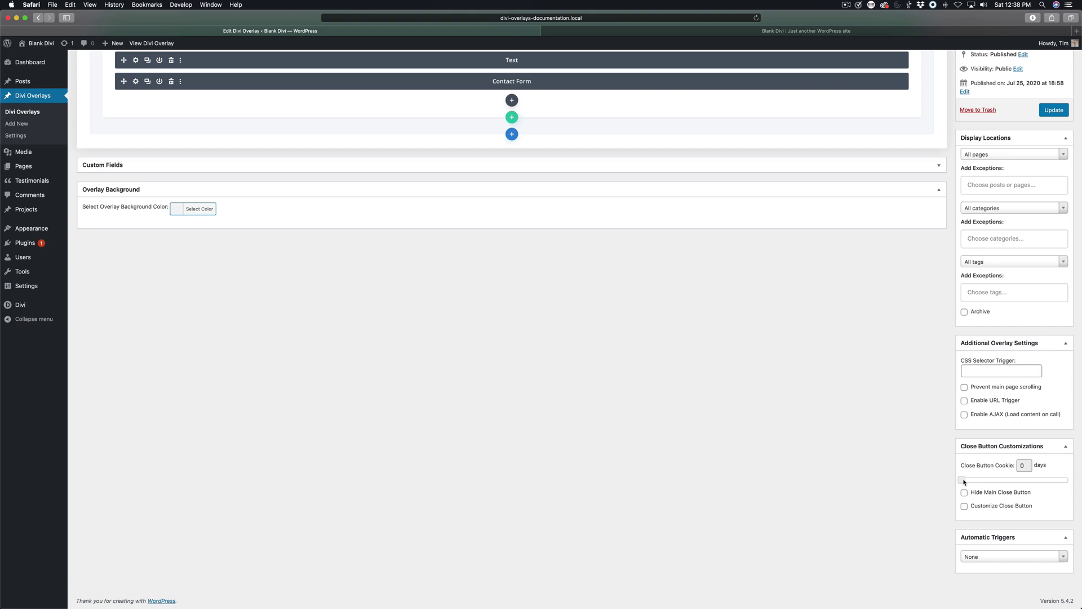
pyautogui.moveTo(963, 482)
pyautogui.mouseDown()
pyautogui.moveTo(1006, 480)
pyautogui.moveTo(961, 480)
pyautogui.mouseUp()
pyautogui.scroll(5, 821, 370)
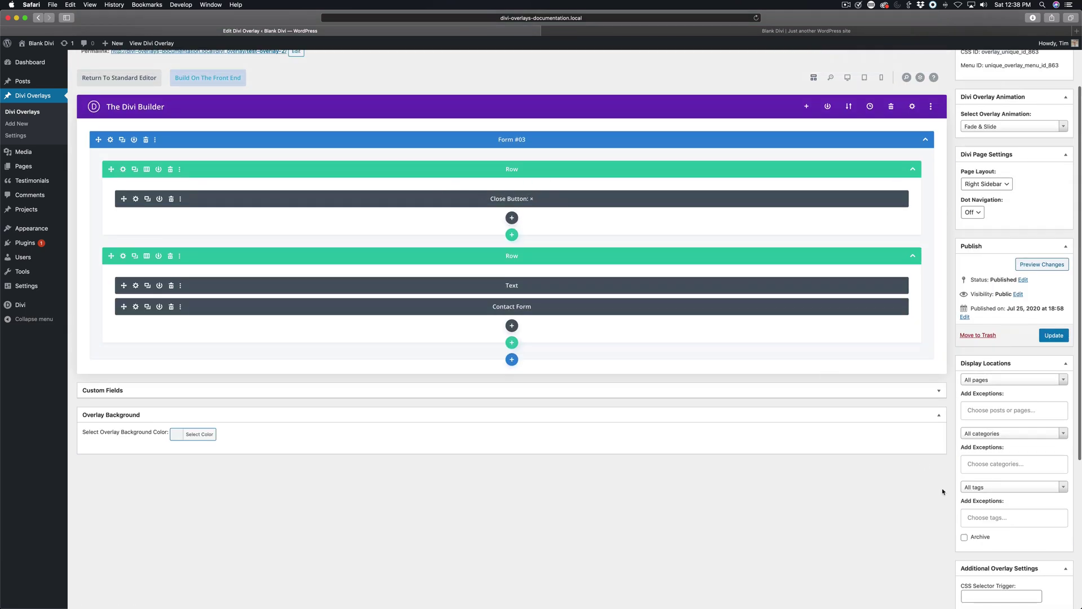
pyautogui.scroll(-5, 942, 491)
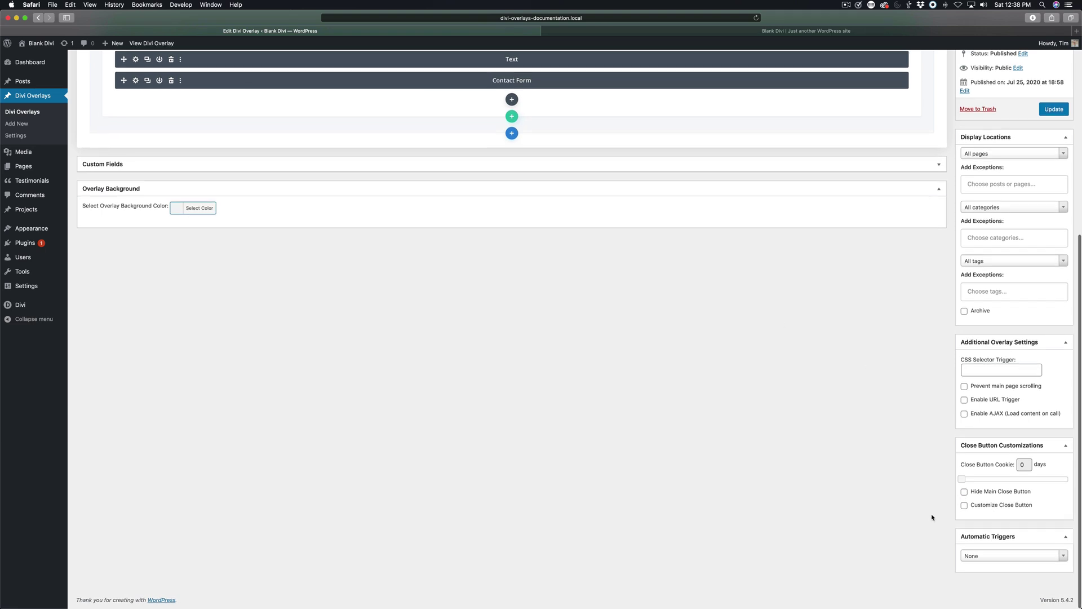
# Tick Customize Close Button and set the close button's X text colour to black (#000000)
pyautogui.click(965, 507)
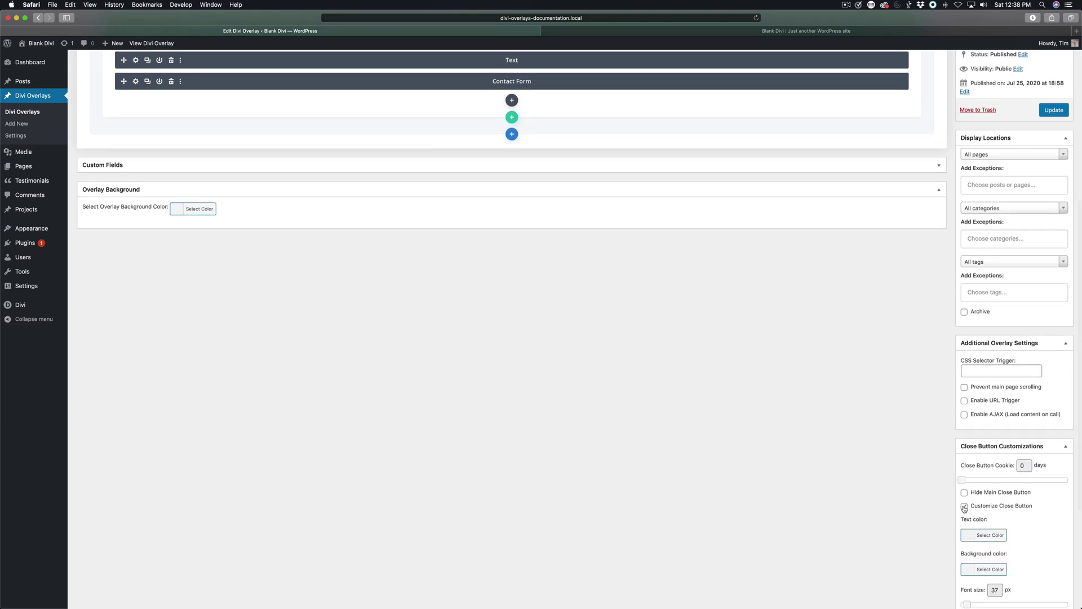
pyautogui.scroll(-3, 964, 508)
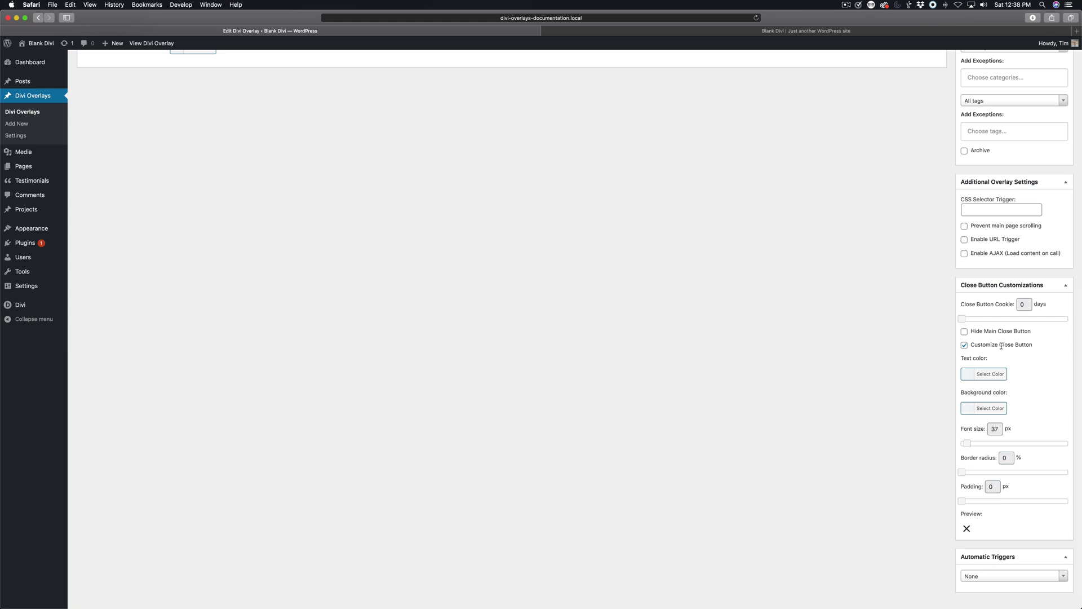
pyautogui.scroll(-1, 860, 400)
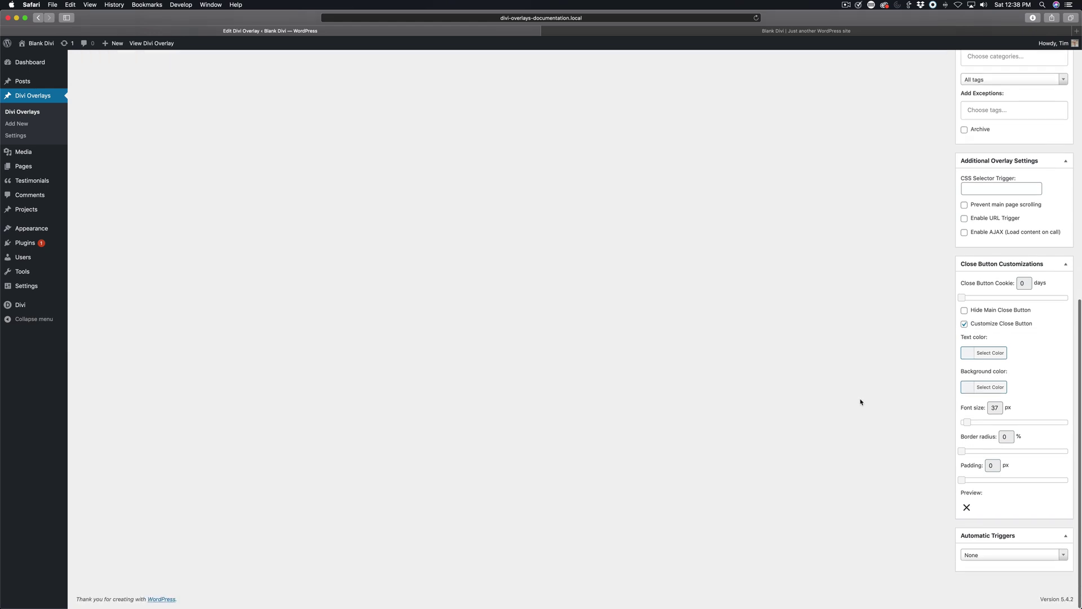
pyautogui.click(988, 354)
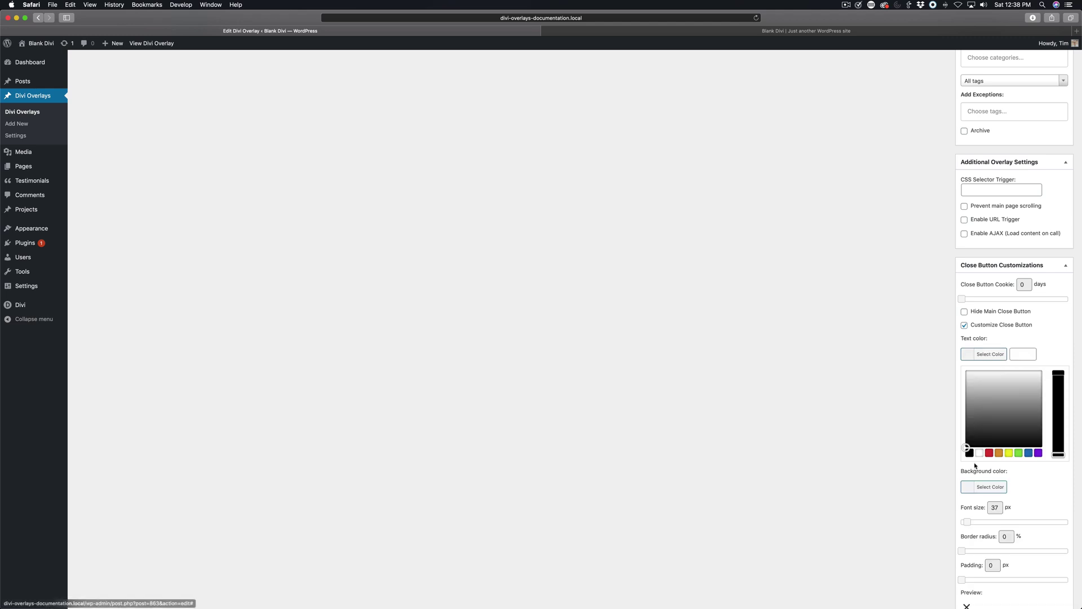
pyautogui.click(969, 455)
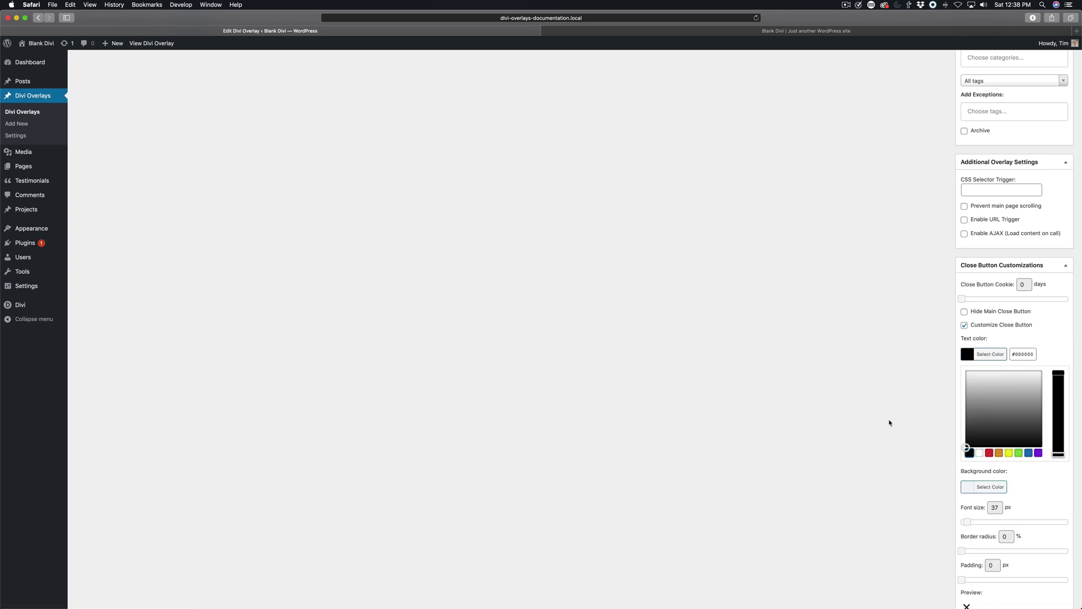
pyautogui.scroll(-3, 889, 423)
pyautogui.click(918, 249)
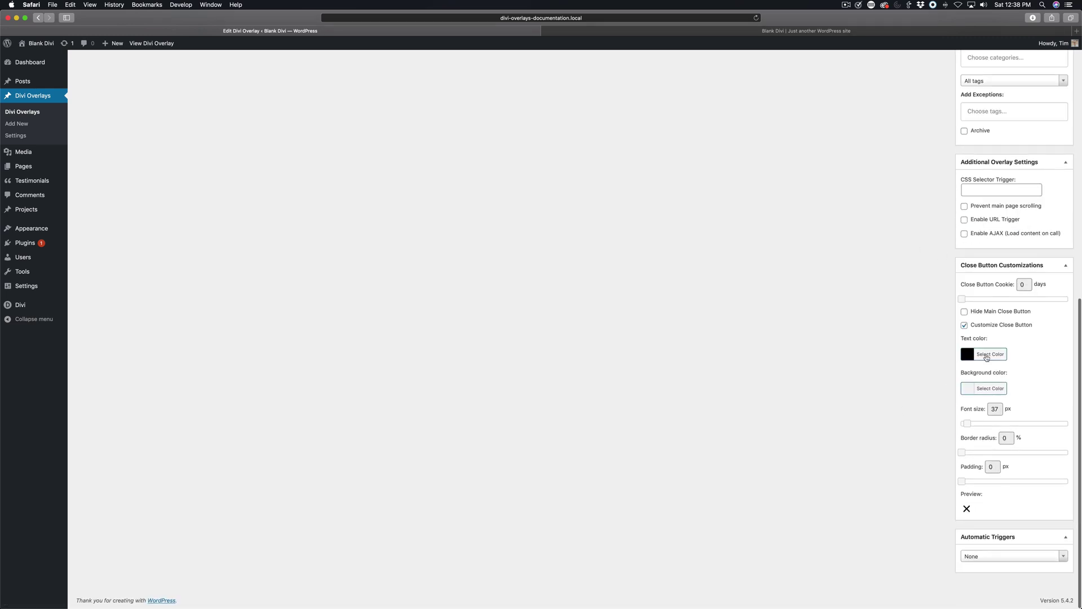
pyautogui.click(986, 356)
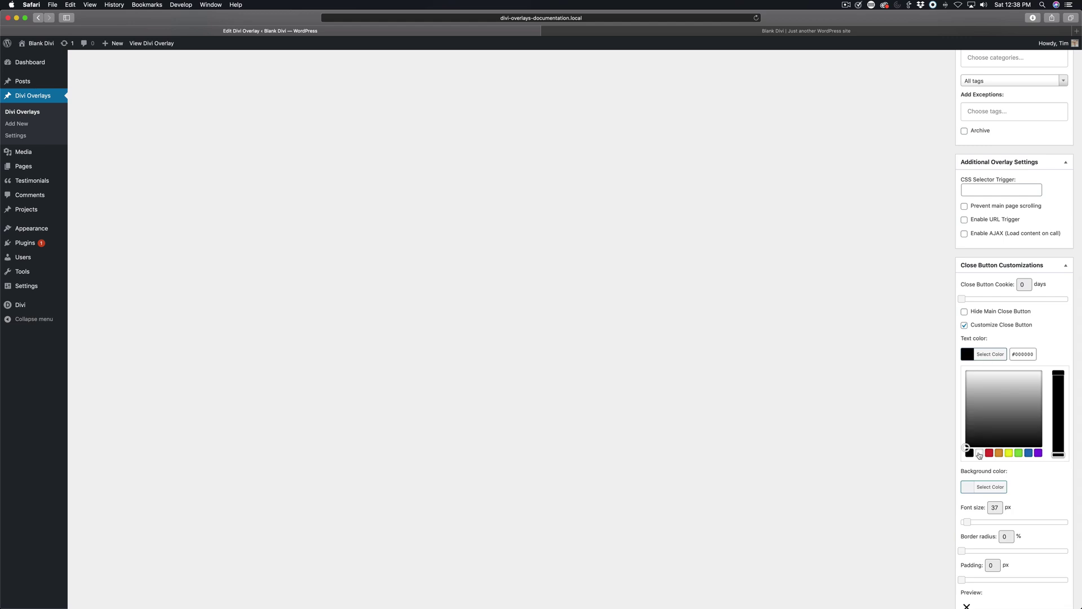
pyautogui.click(987, 355)
pyautogui.click(991, 389)
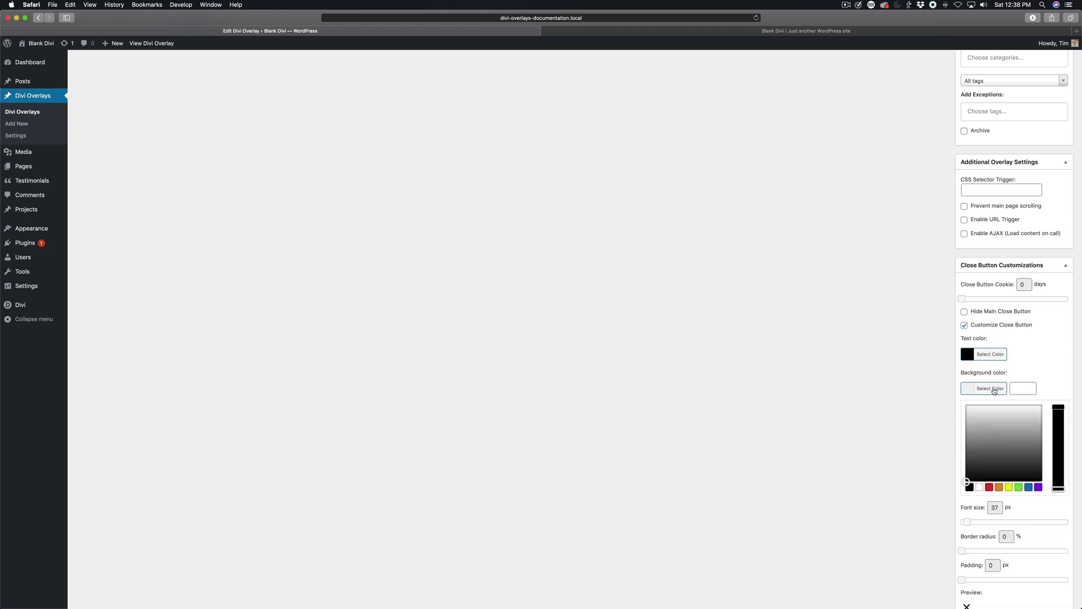
pyautogui.scroll(-3, 911, 505)
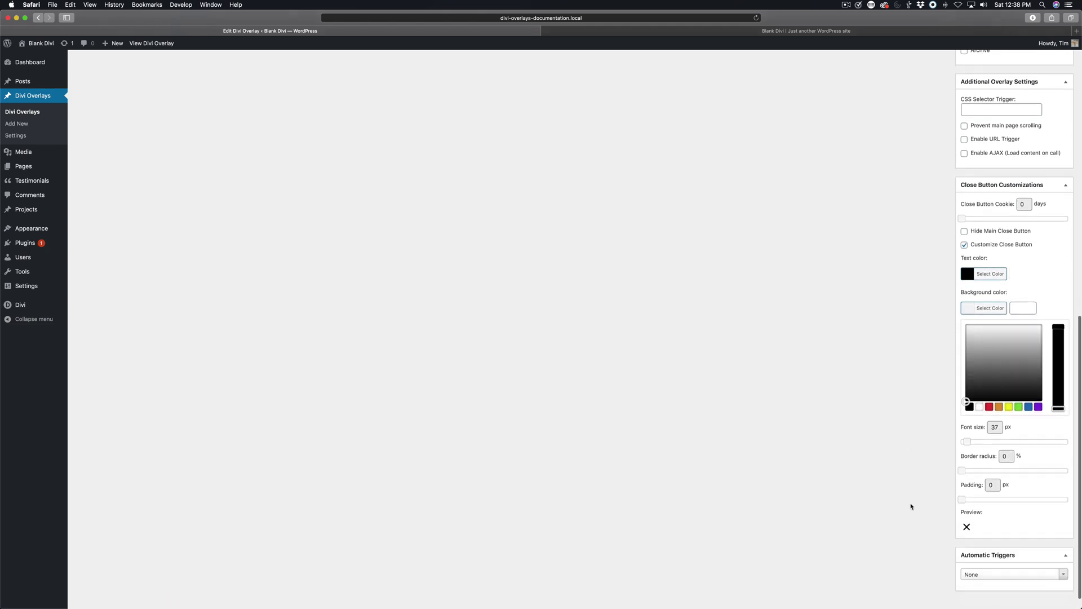
# Set the close button background colour to light grey (#e9e9e9)
pyautogui.click(980, 407)
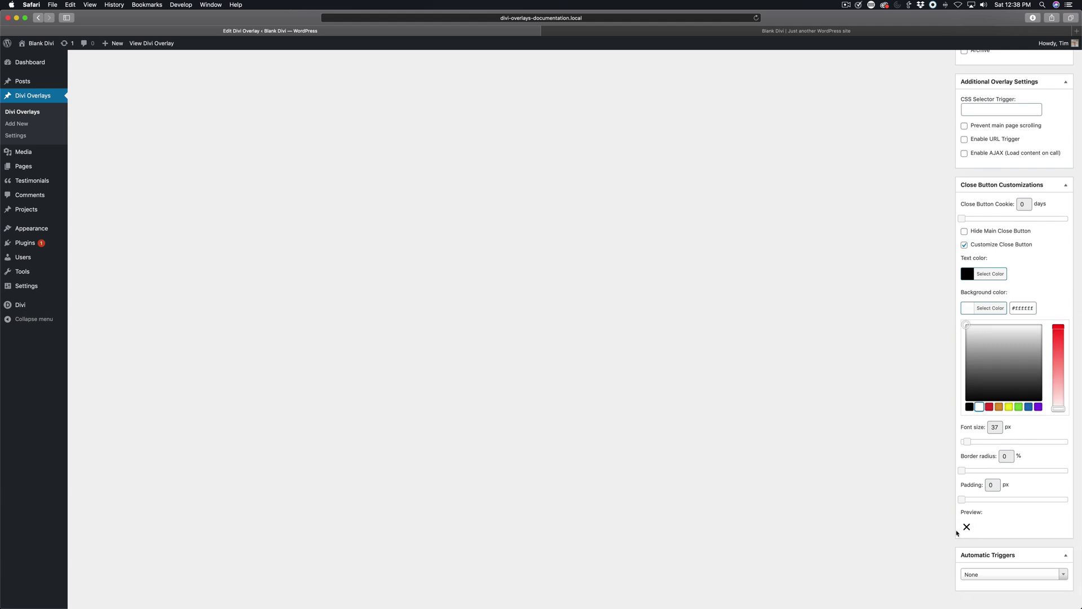
pyautogui.moveTo(966, 326); pyautogui.dragTo(960, 334)
pyautogui.click(959, 336)
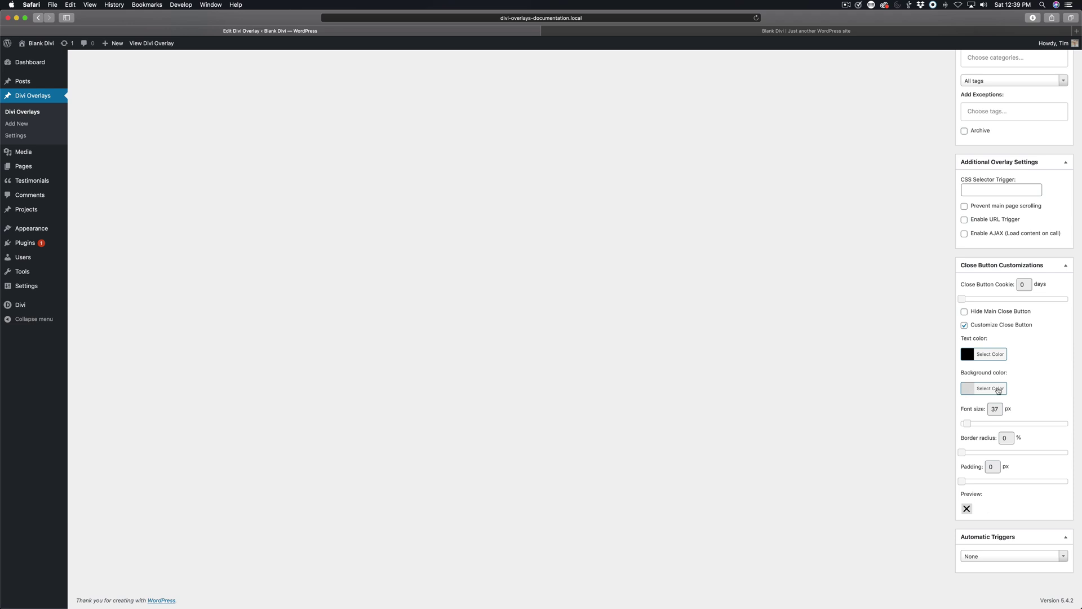
# Set the close button font size to 43 px, border radius 50% and padding 8 px
pyautogui.click(967, 423)
pyautogui.moveTo(968, 427); pyautogui.dragTo(970, 425)
pyautogui.moveTo(961, 482); pyautogui.dragTo(968, 483)
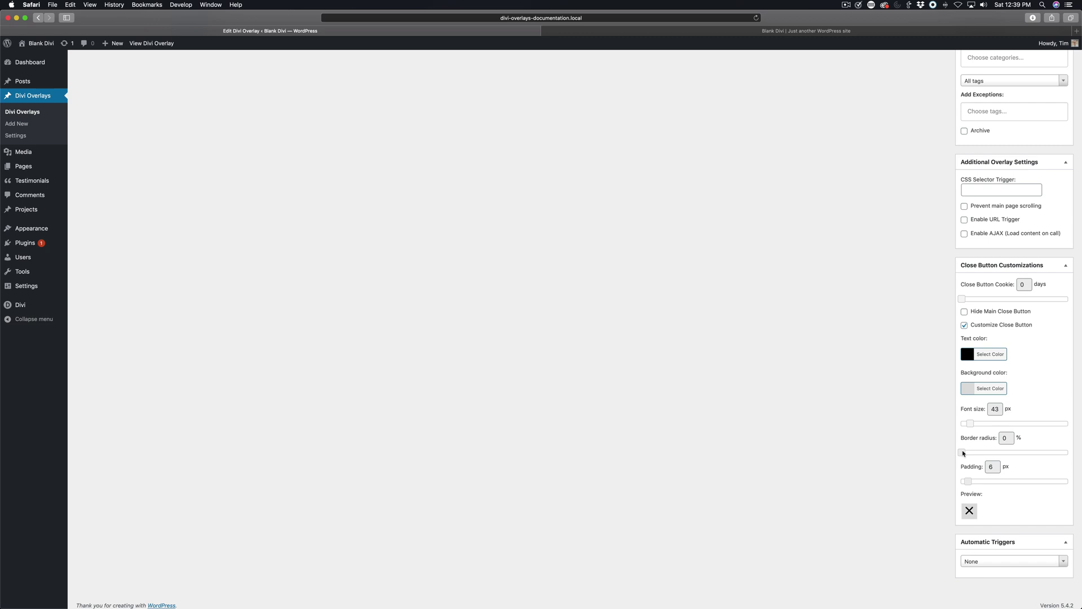
pyautogui.moveTo(963, 452); pyautogui.dragTo(1080, 451)
pyautogui.moveTo(969, 482); pyautogui.dragTo(971, 484)
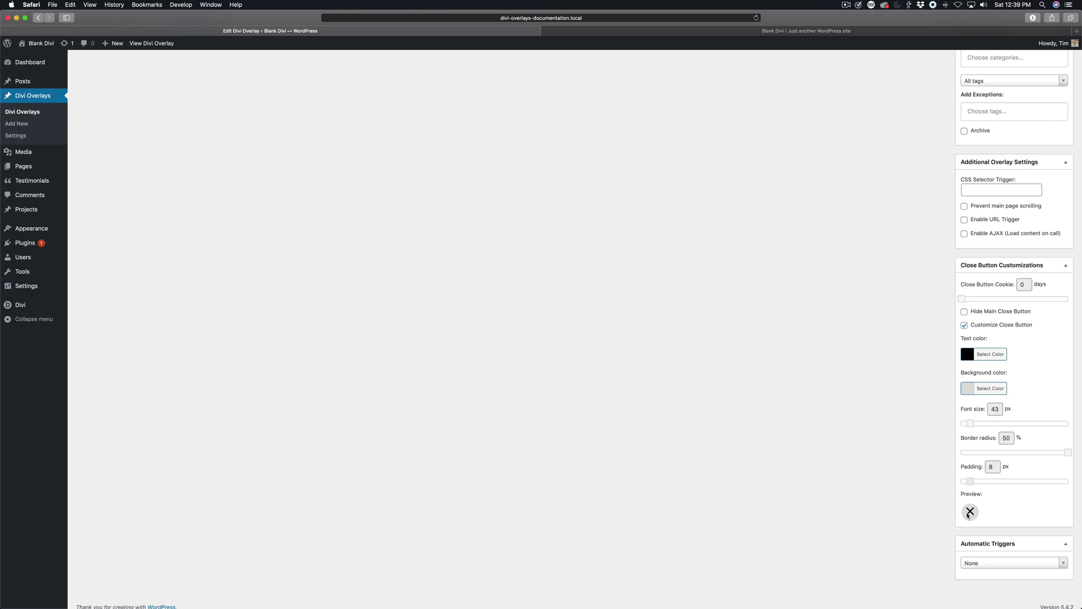
# Change the close button background to the white swatch and save the overlay with Update
pyautogui.click(989, 387)
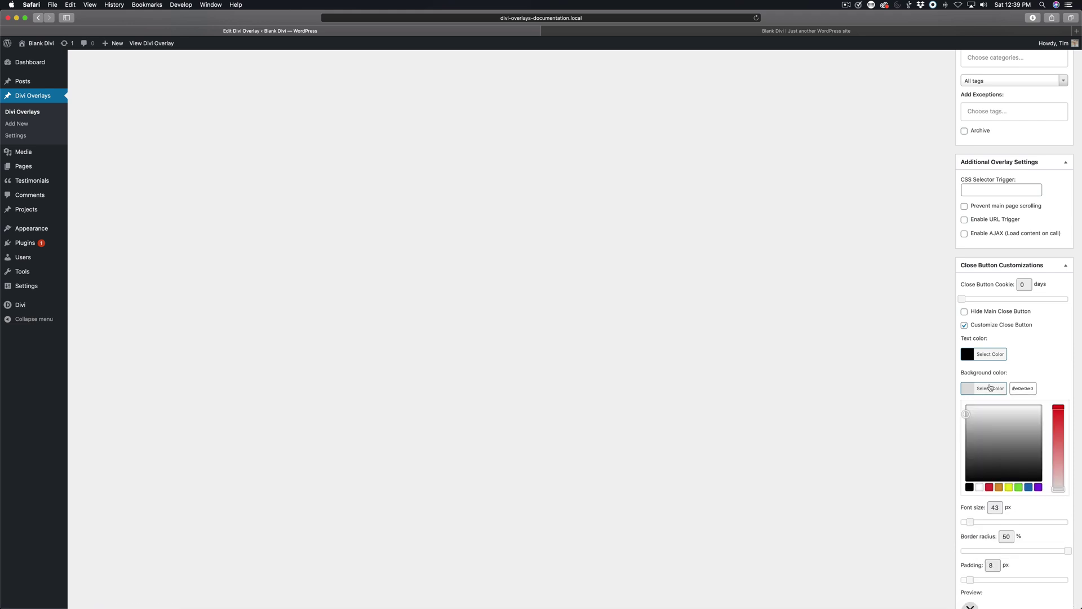
pyautogui.click(979, 487)
pyautogui.click(983, 391)
pyautogui.scroll(-1, 930, 496)
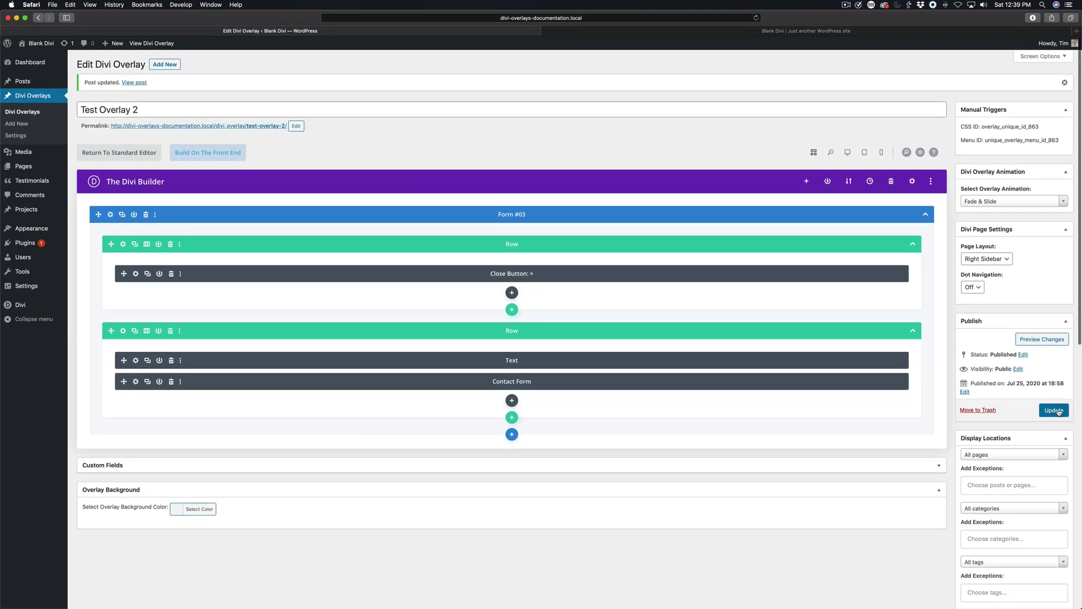
pyautogui.click(1059, 411)
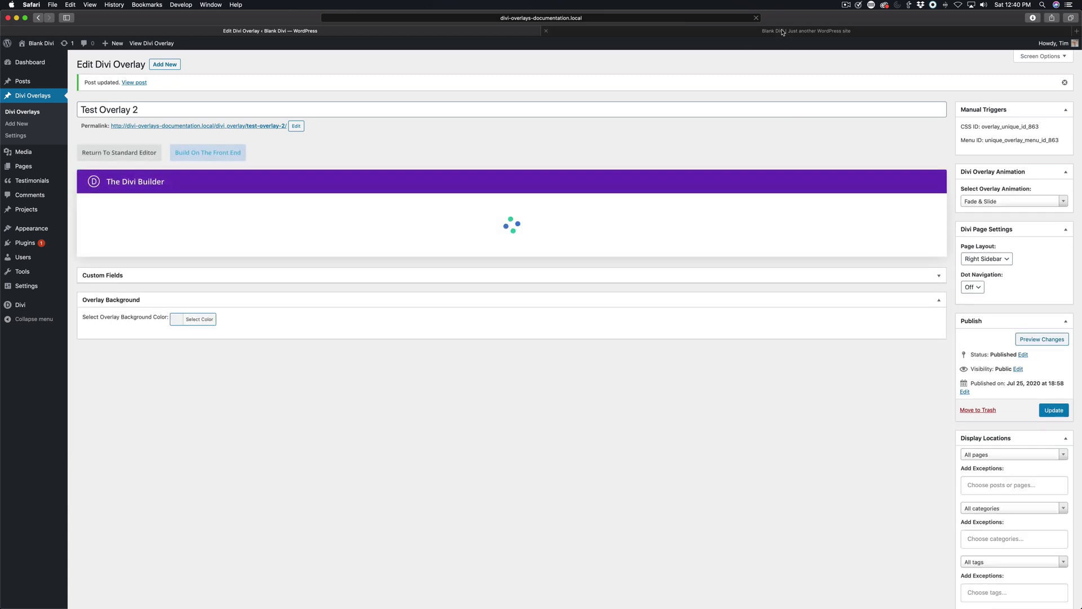
# Reload the live site and reopen Contact Us to view the round white close button
pyautogui.click(782, 32)
pyautogui.click(754, 21)
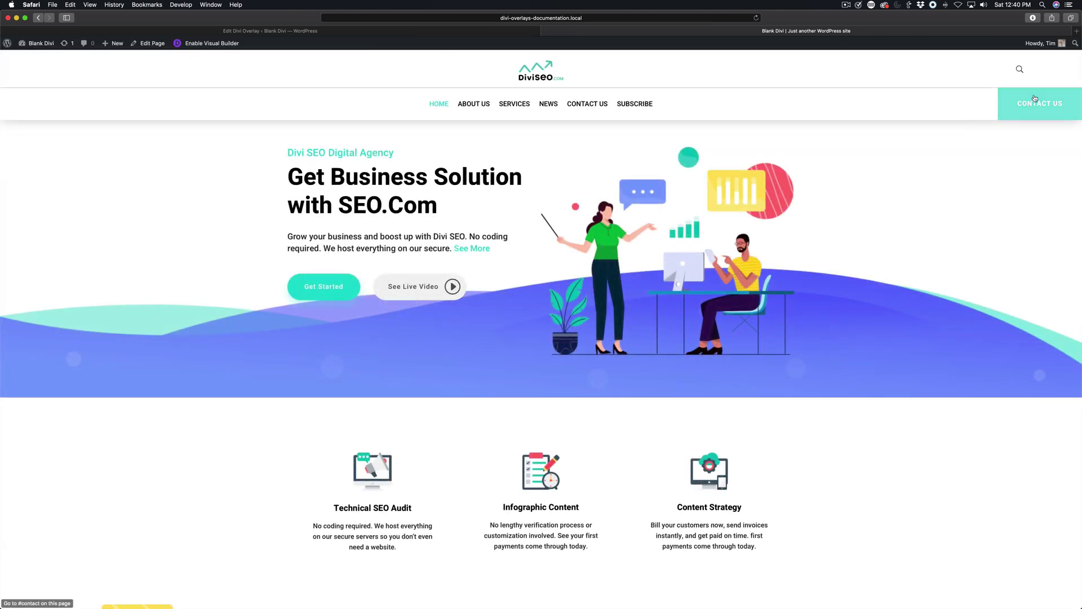
pyautogui.click(1035, 100)
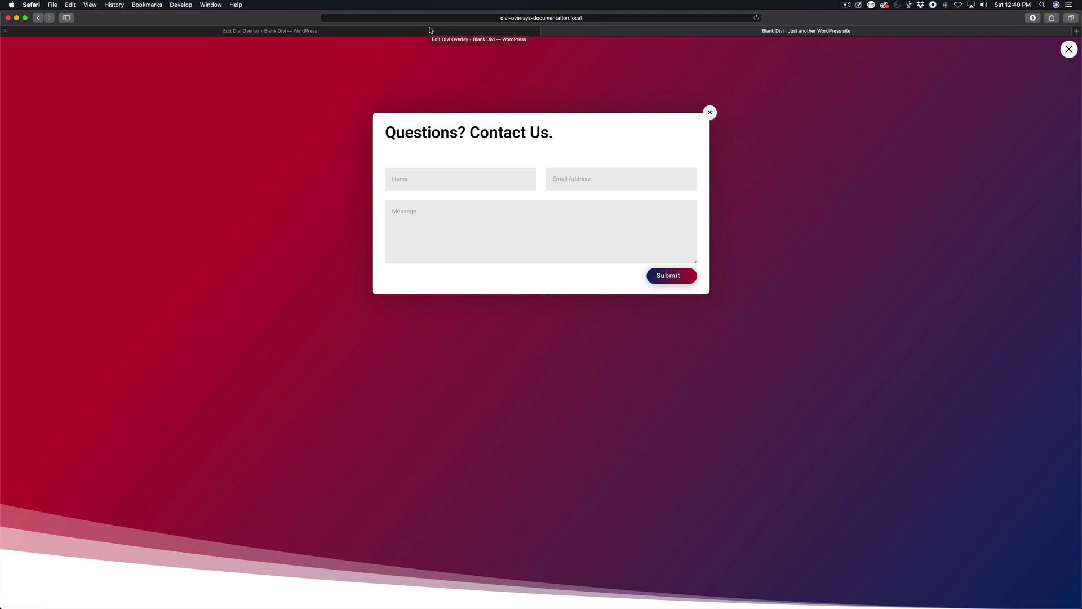
# Raise the close button font size to 58 px and padding to 10 px
pyautogui.click(342, 35)
pyautogui.scroll(-10, 990, 547)
pyautogui.scroll(-5, 991, 547)
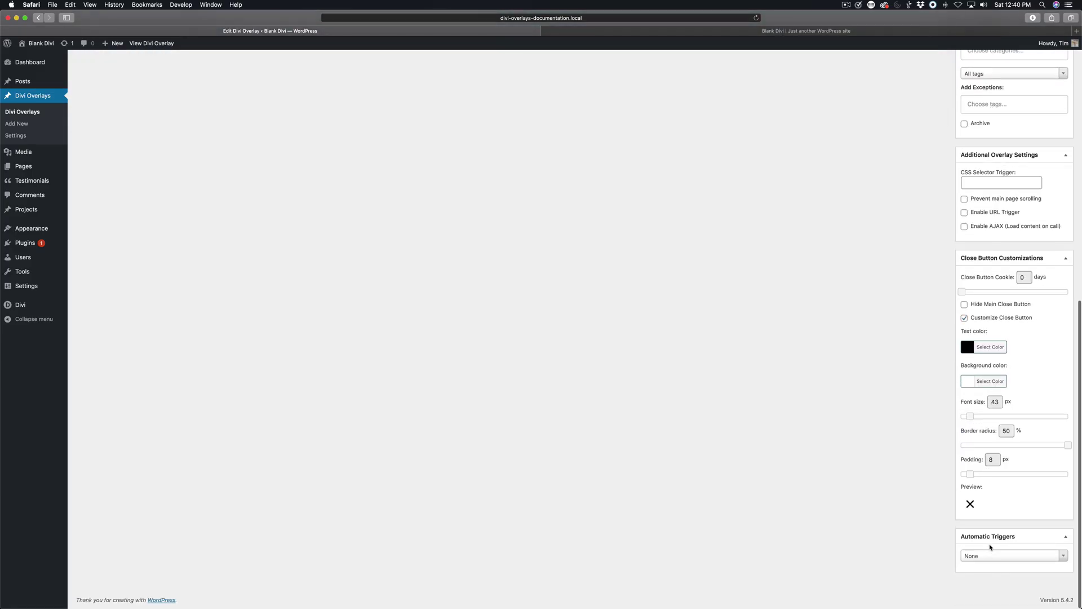
pyautogui.click(970, 417)
pyautogui.moveTo(970, 417); pyautogui.dragTo(976, 417)
pyautogui.moveTo(970, 474); pyautogui.dragTo(974, 477)
pyautogui.click(989, 381)
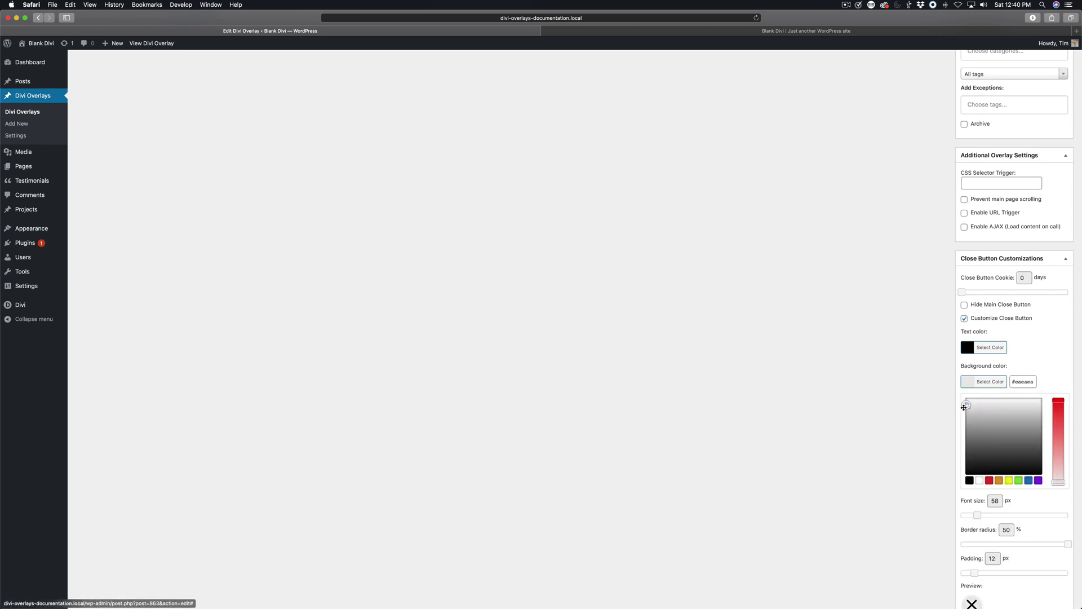
pyautogui.scroll(-3, 913, 453)
pyautogui.click(900, 425)
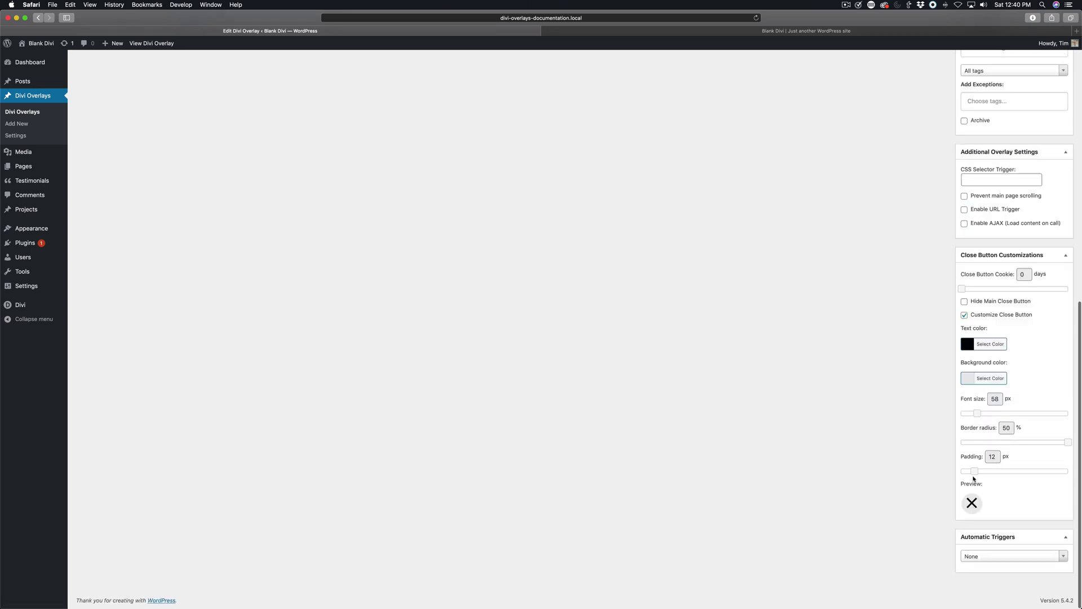
# Enlarge the X to 84 px with 21 px padding, keep white background, and click Update
pyautogui.moveTo(974, 471); pyautogui.dragTo(976, 474)
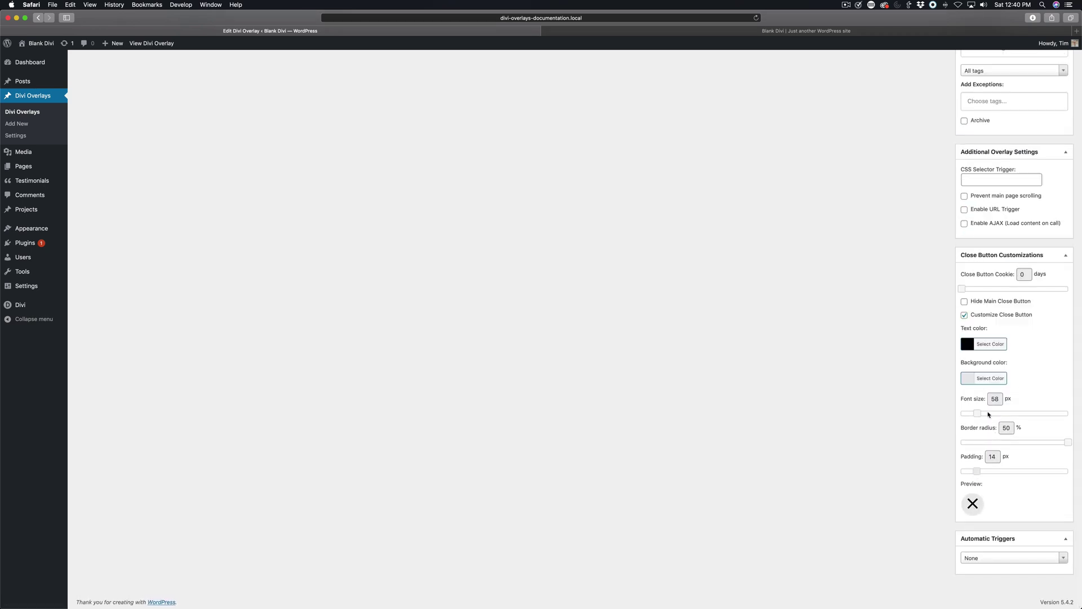
pyautogui.moveTo(977, 414); pyautogui.dragTo(989, 414)
pyautogui.moveTo(977, 471); pyautogui.dragTo(982, 472)
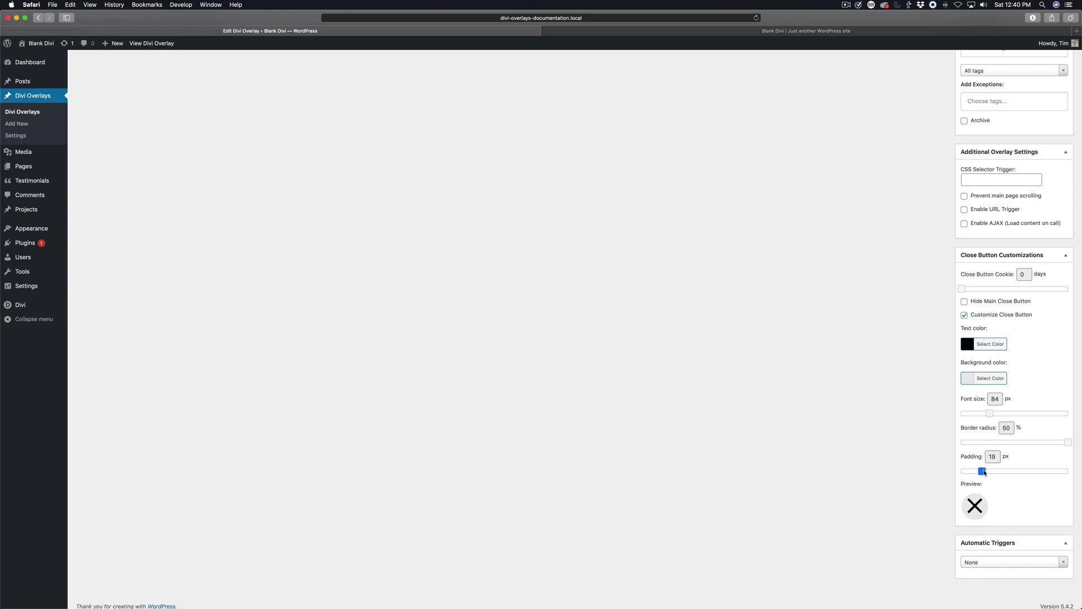
pyautogui.moveTo(984, 471); pyautogui.dragTo(985, 472)
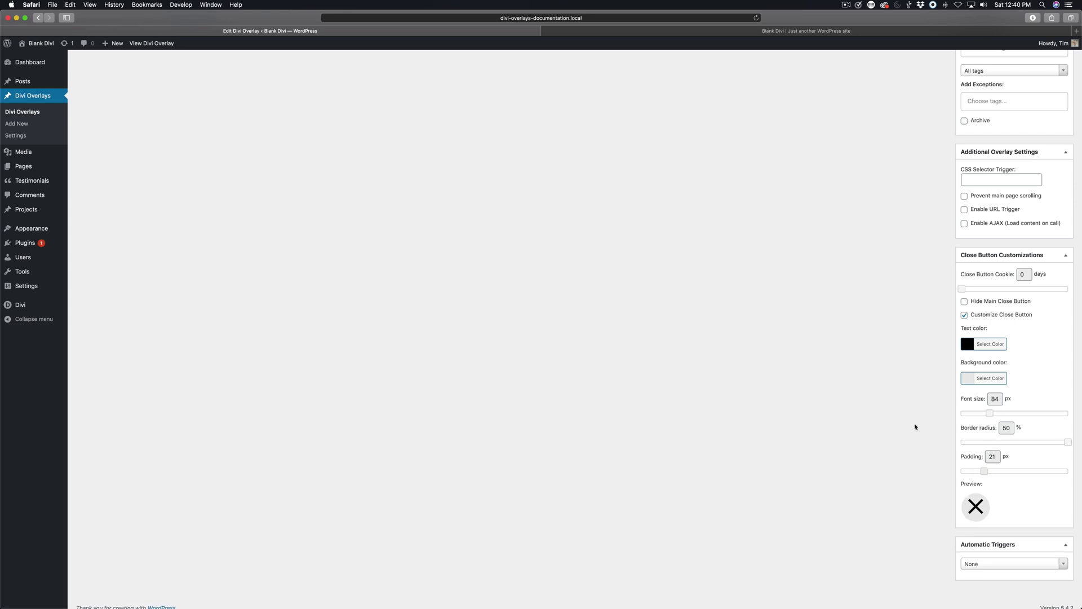
pyautogui.click(987, 378)
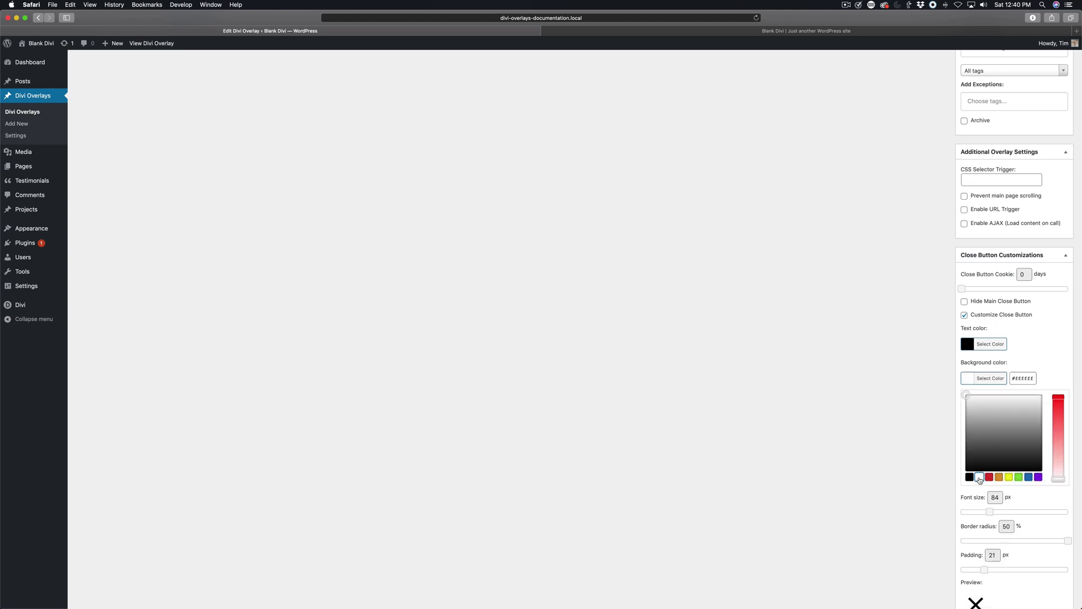
pyautogui.scroll(10, 913, 407)
pyautogui.click(1059, 365)
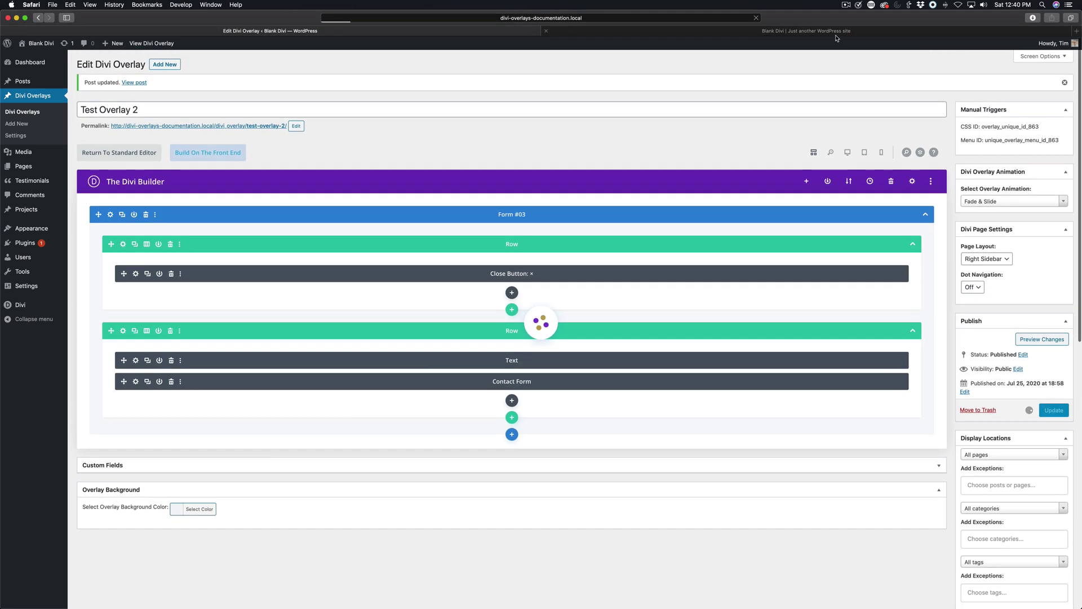
# Close the old overlay, reload the live site, reopen Contact Us and dismiss it with the larger X
pyautogui.click(833, 33)
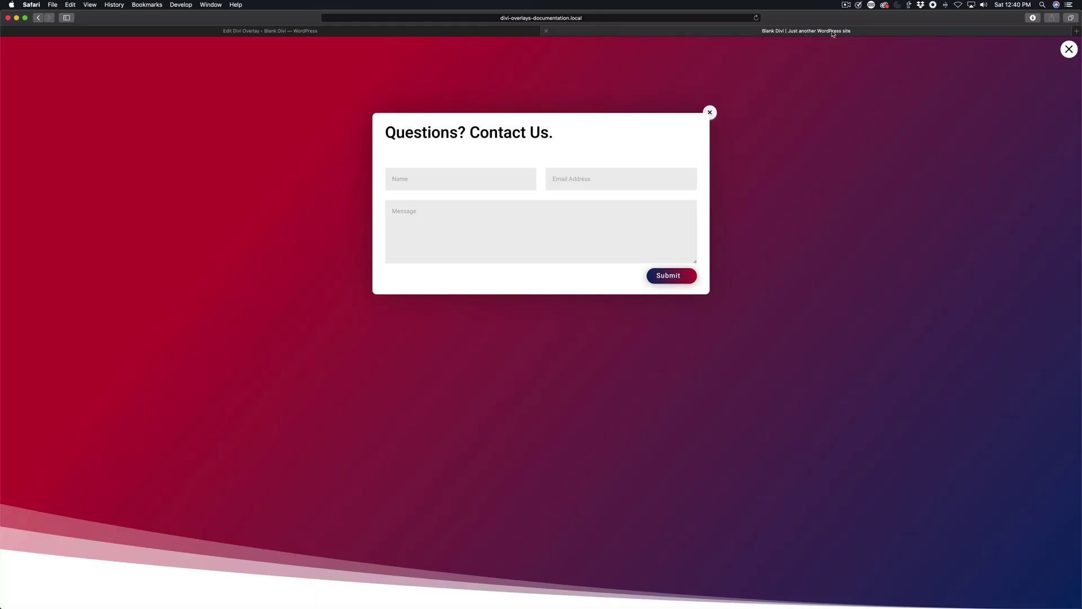
pyautogui.click(1069, 49)
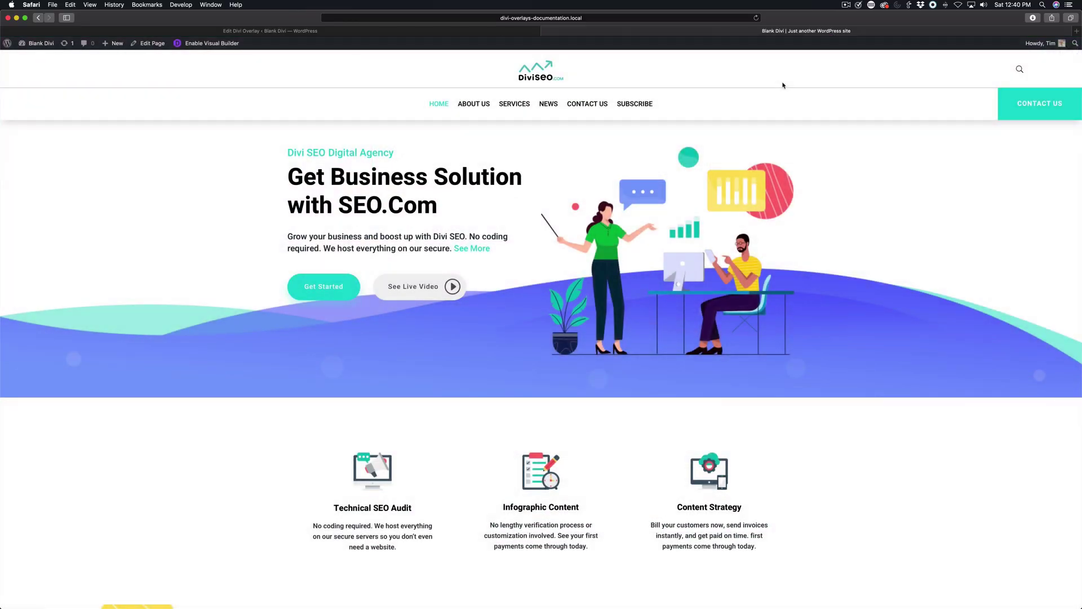
pyautogui.click(434, 32)
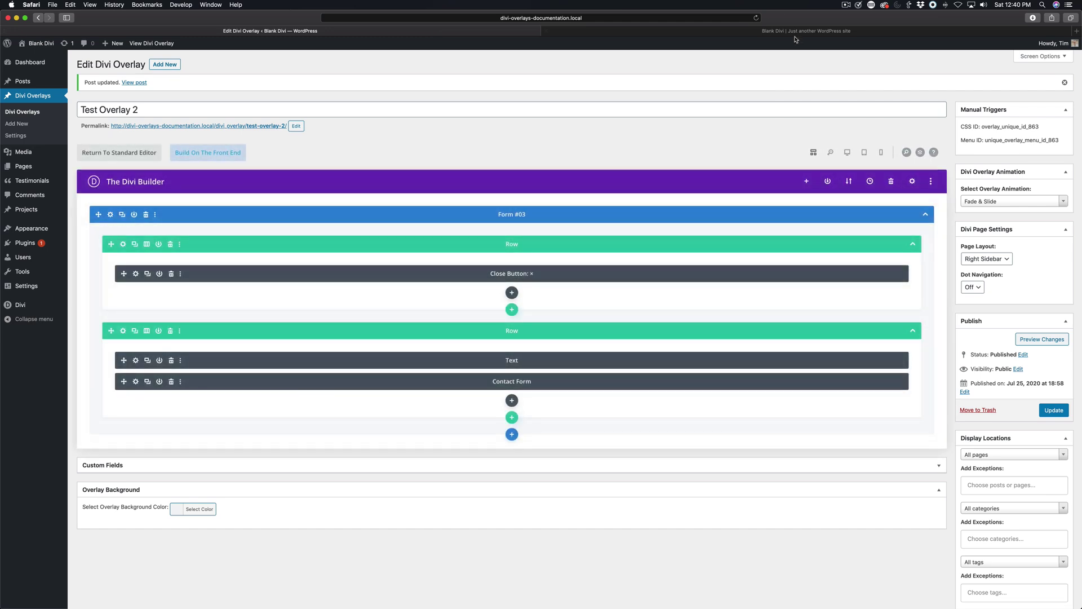
pyautogui.click(785, 32)
pyautogui.click(756, 17)
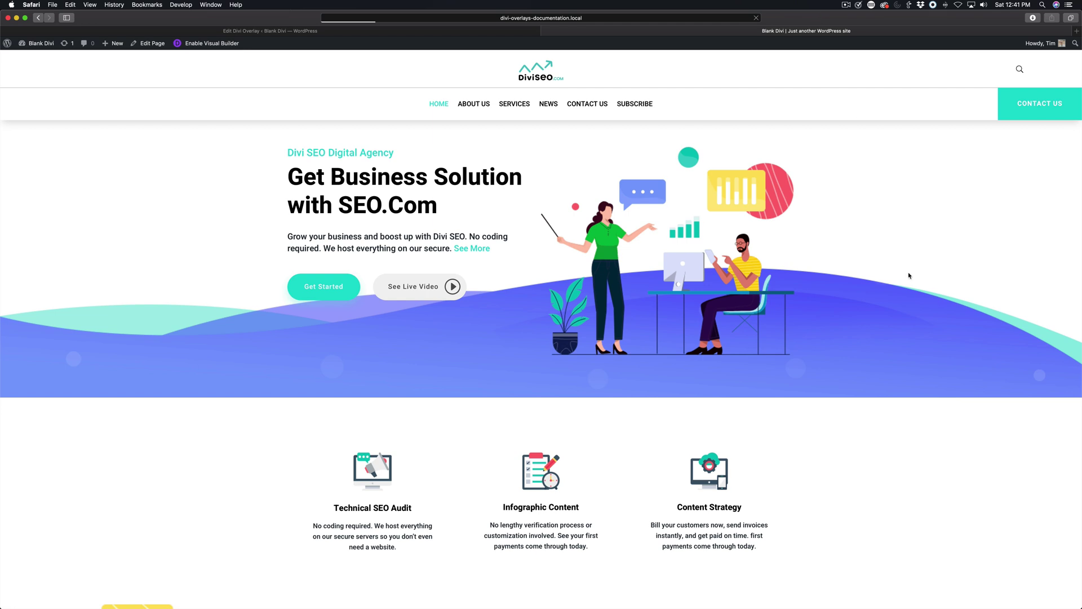
pyautogui.click(1036, 104)
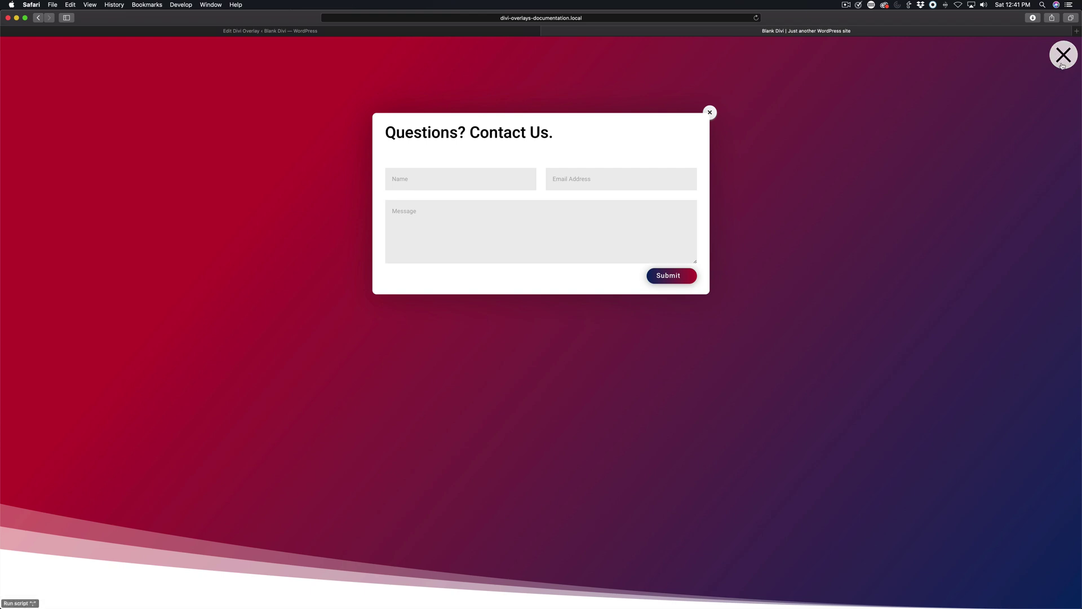
pyautogui.click(1062, 65)
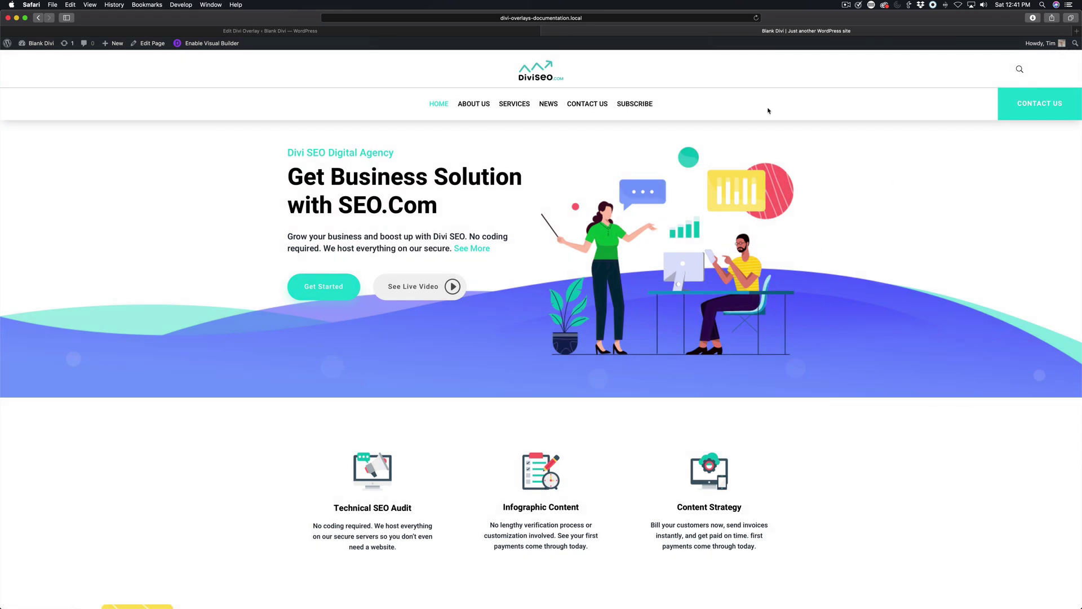